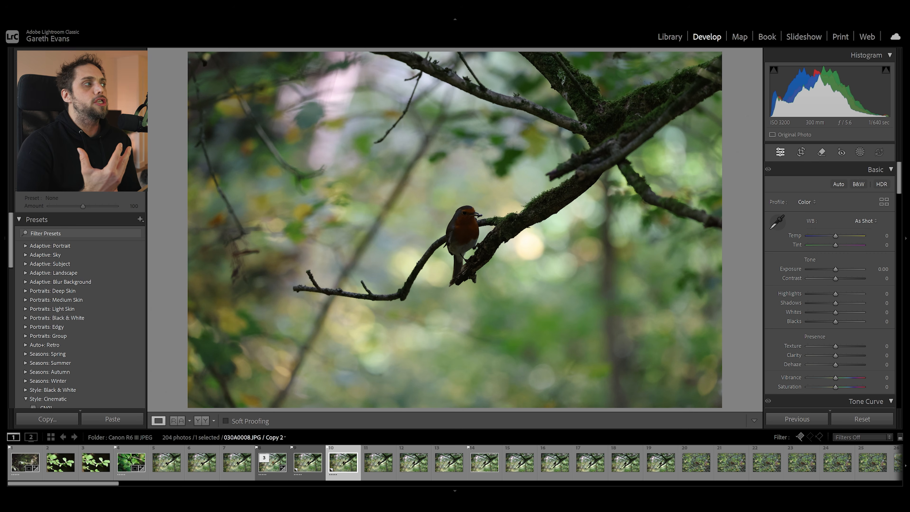
Try brightening the whole photo with Highlights −65, Shadows +100 and Exposure +0.34, and reset the global adjustments.
left_click_drag(835, 269, 843, 269)
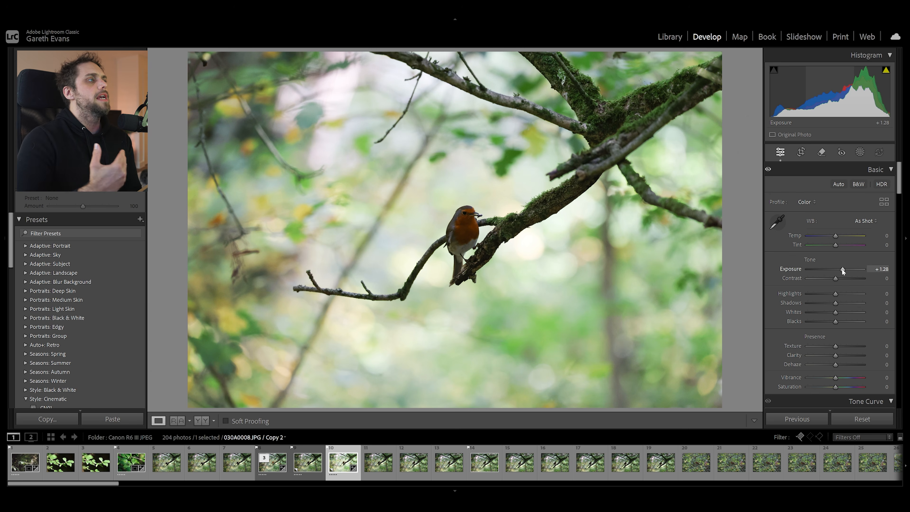
double_click(841, 269)
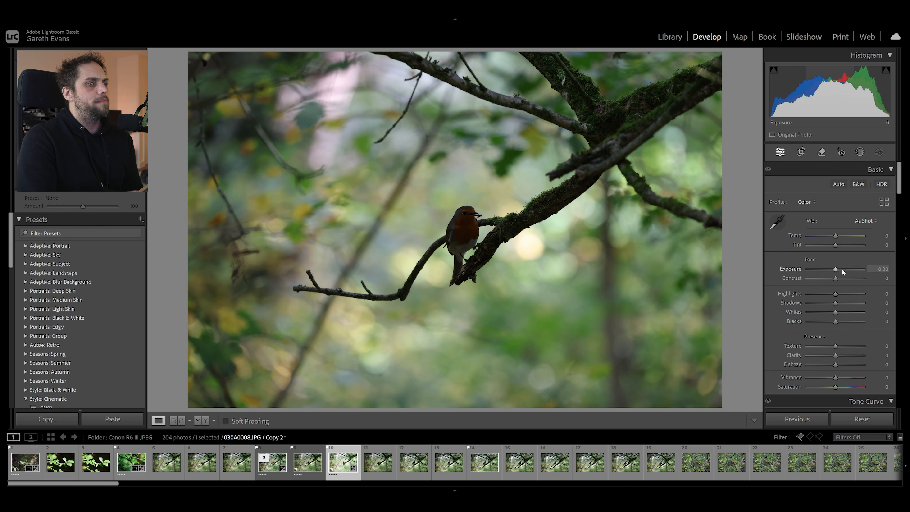
left_click_drag(835, 294, 809, 295)
left_click_drag(863, 304, 818, 295)
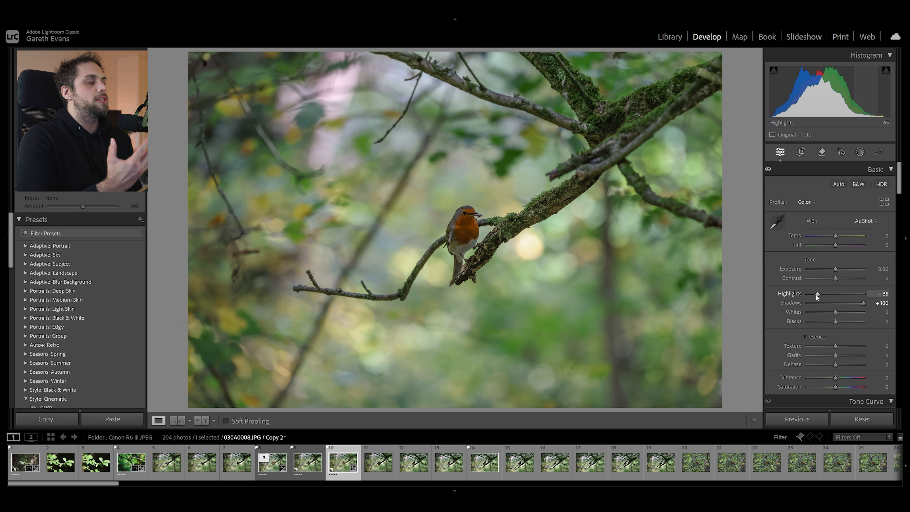
left_click_drag(835, 269, 837, 270)
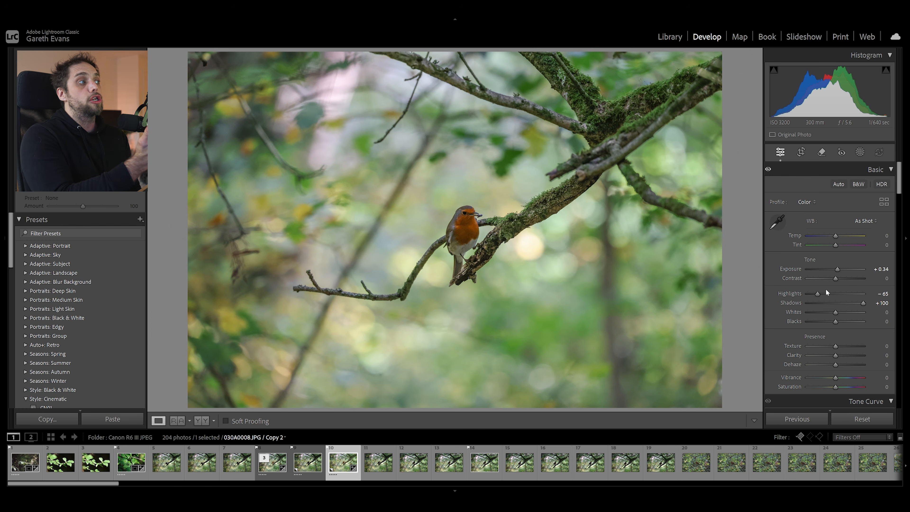
left_click(838, 419)
left_click_drag(835, 356, 840, 354)
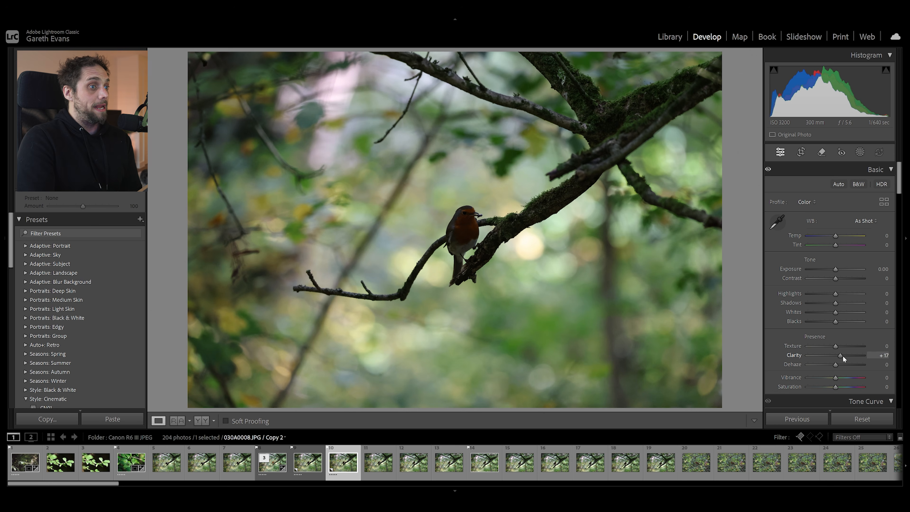
double_click(840, 355)
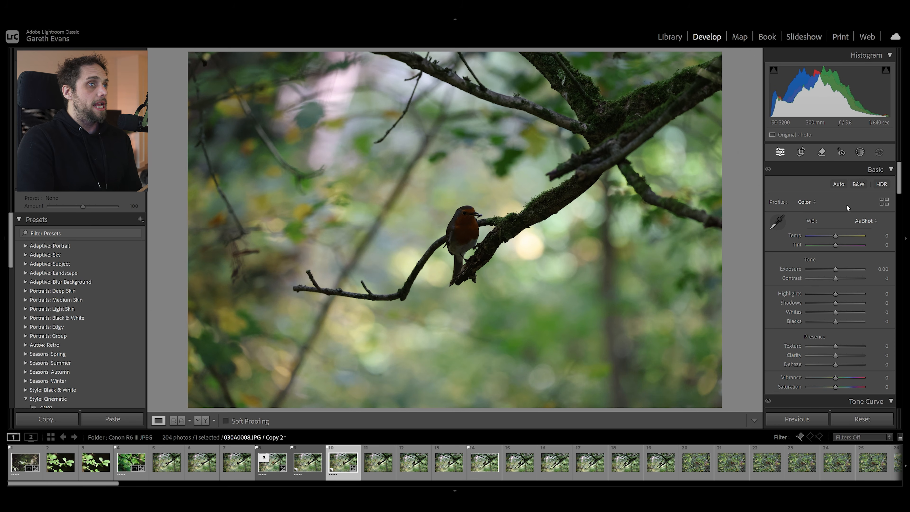
Try brightening only the bird and branch with a Subject mask at Exposure 2.11, and reset all edits.
left_click(859, 152)
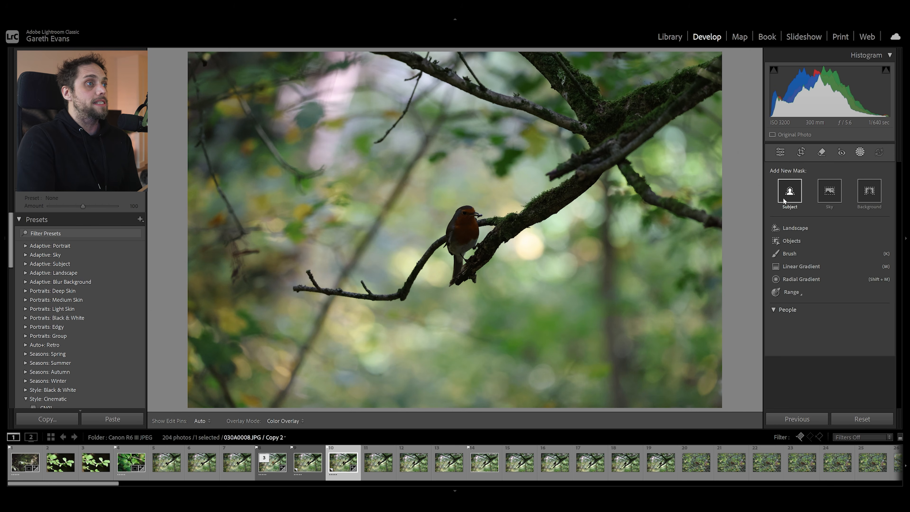
left_click(788, 192)
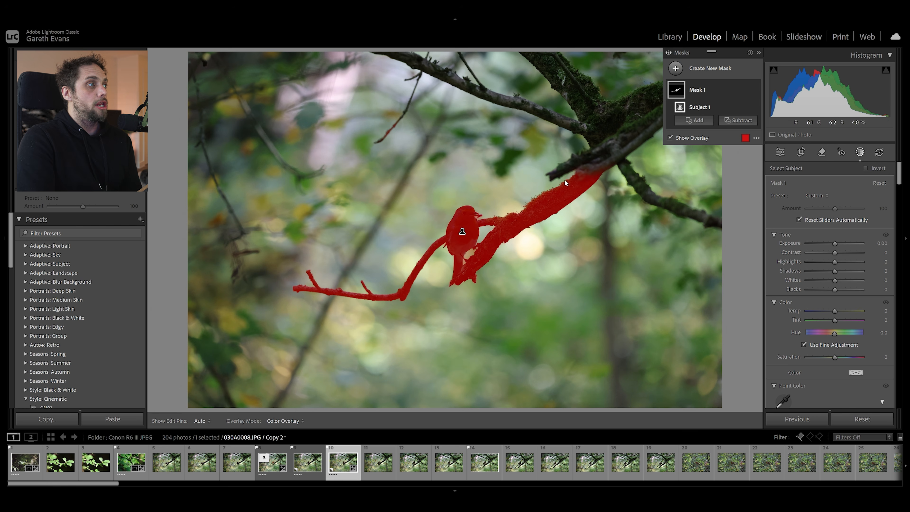
left_click_drag(838, 244, 851, 244)
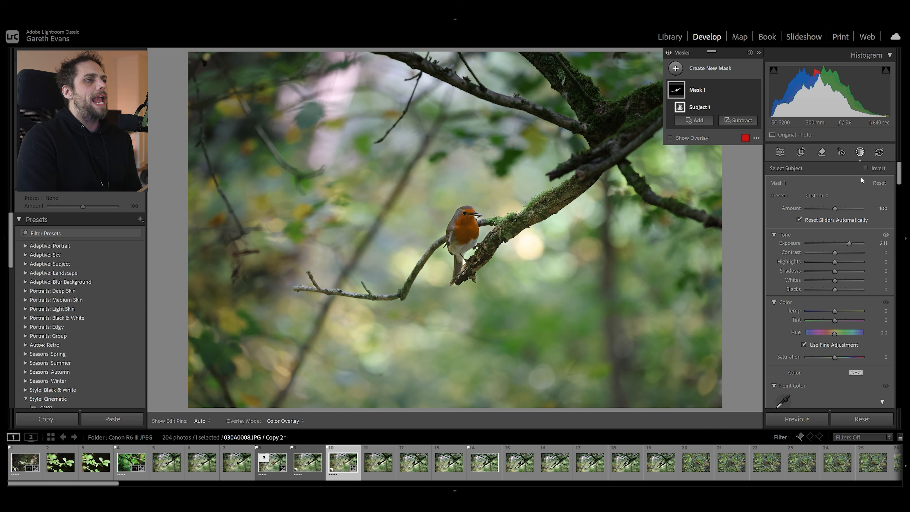
double_click(850, 243)
left_click(861, 418)
left_click(780, 151)
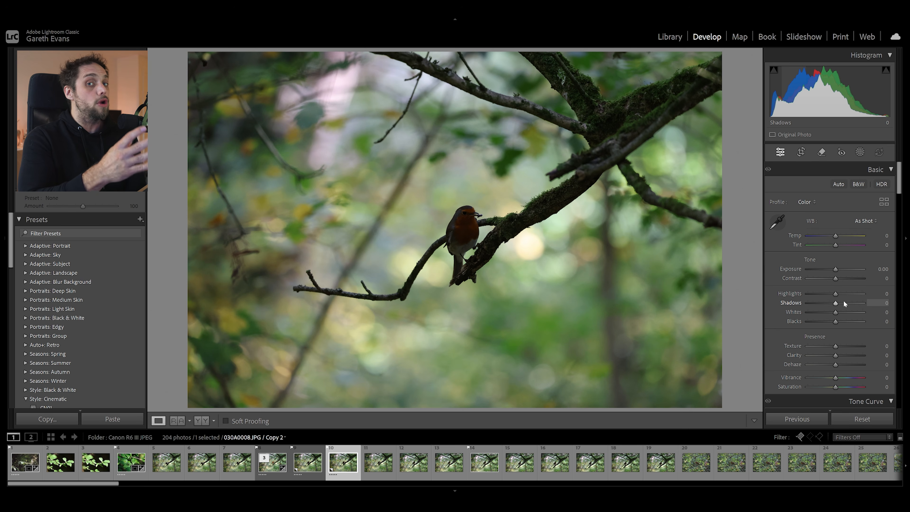
Set the global Contrast to +8, Highlights −19, Shadows +49, Texture +5, Clarity +9 and Vibrance +14.
left_click_drag(843, 302, 838, 280)
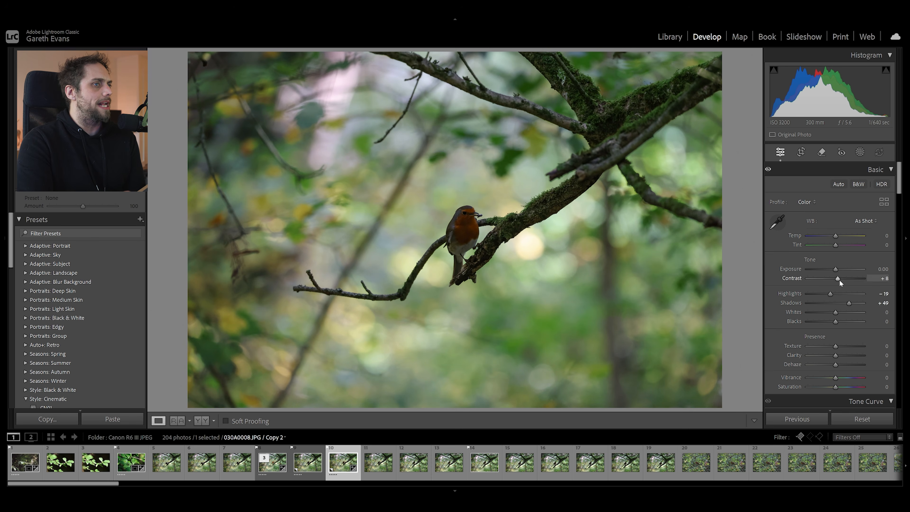
left_click_drag(837, 354, 836, 346)
left_click_drag(835, 377, 840, 379)
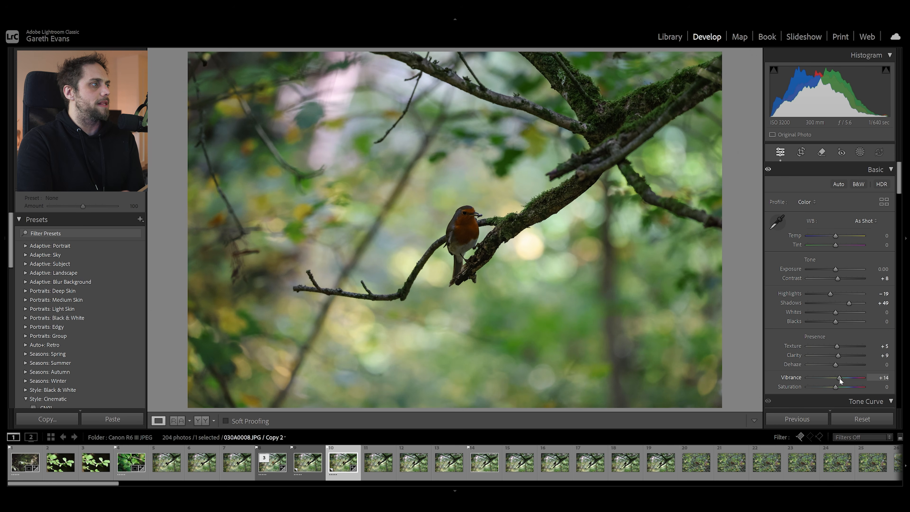
Mask the subject and raise the mask's Exposure to 1.39.
left_click(859, 153)
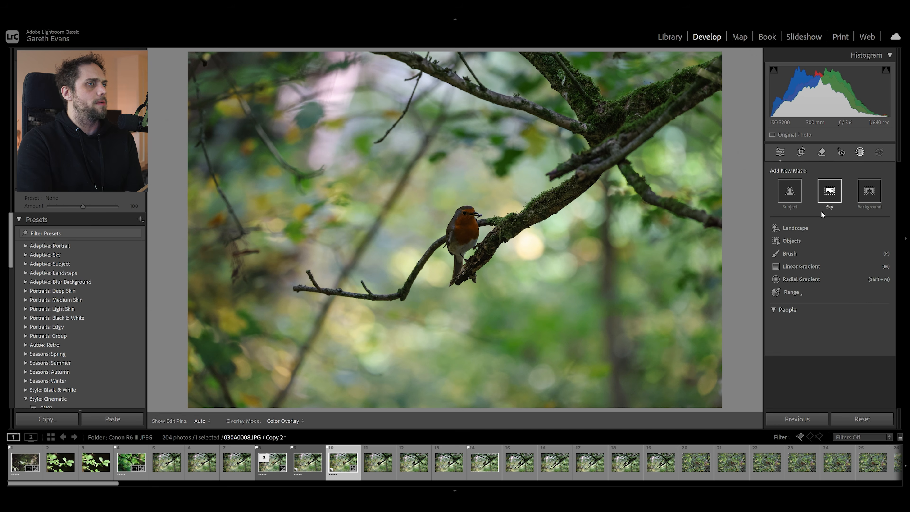
left_click(789, 190)
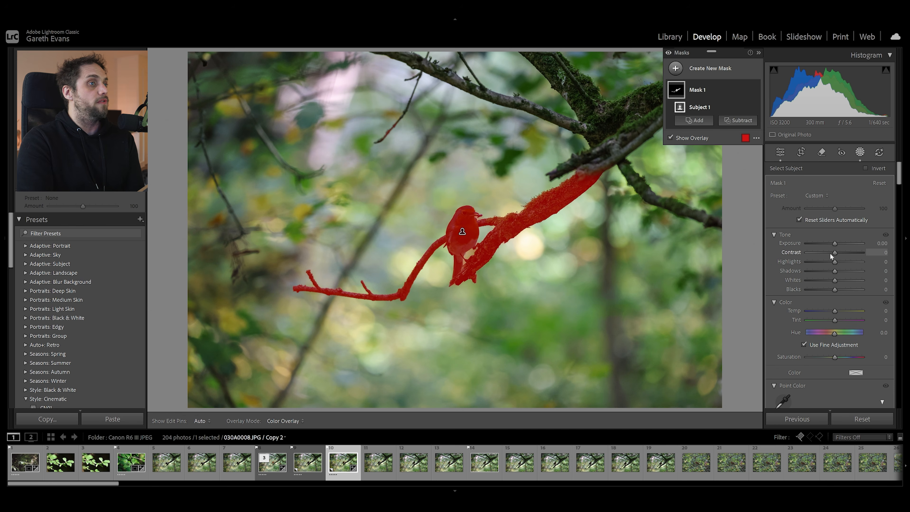
left_click_drag(835, 244, 845, 247)
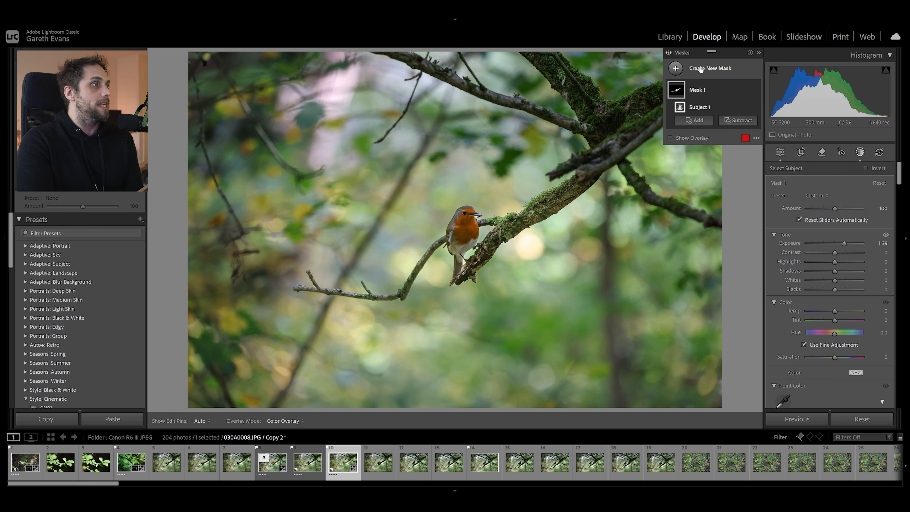
Darken the lower background with a linear gradient rising from the photo's bottom edge, intersected with a Background selection, at Exposure −0.77.
left_click(700, 69)
left_click(716, 171)
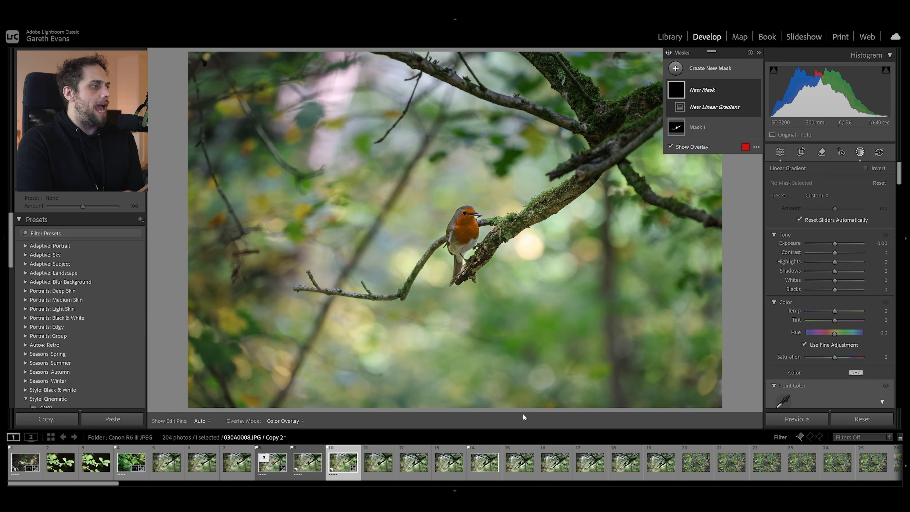
left_click_drag(522, 409, 497, 121)
right_click(727, 91)
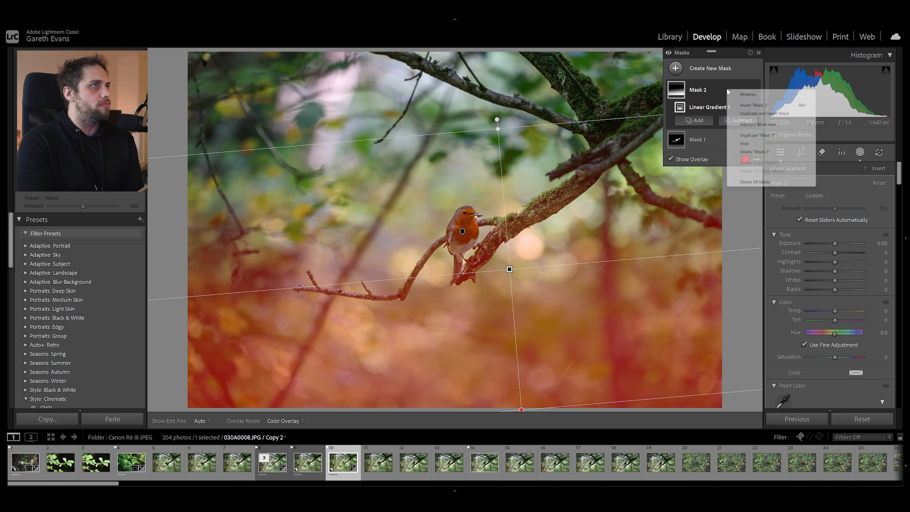
mouse_move(788, 124)
left_click(860, 140)
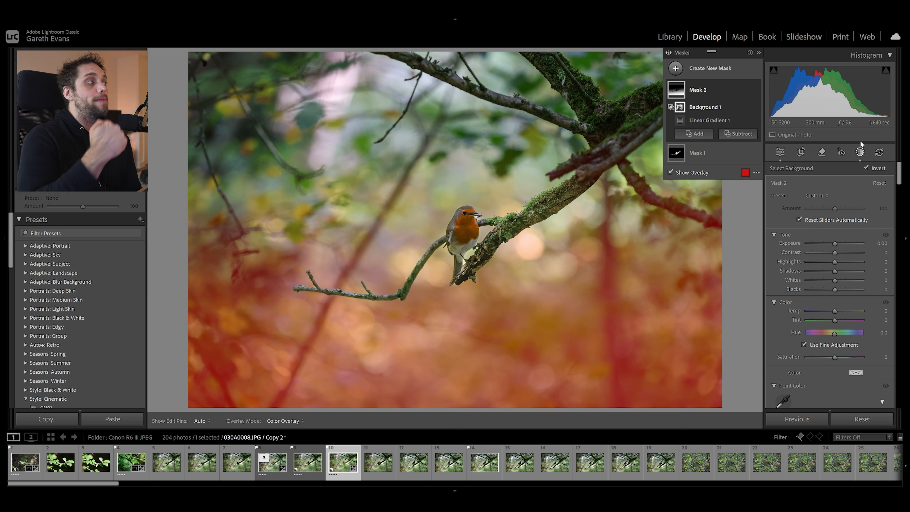
left_click_drag(836, 243, 829, 243)
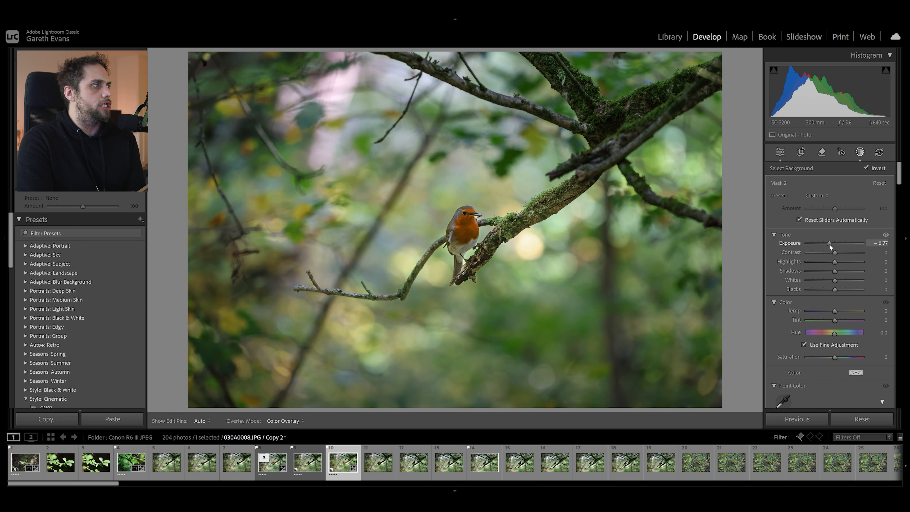
Darken the photo's lower-left area with a diagonal linear gradient from that corner, set to Exposure −1.18.
left_click(724, 73)
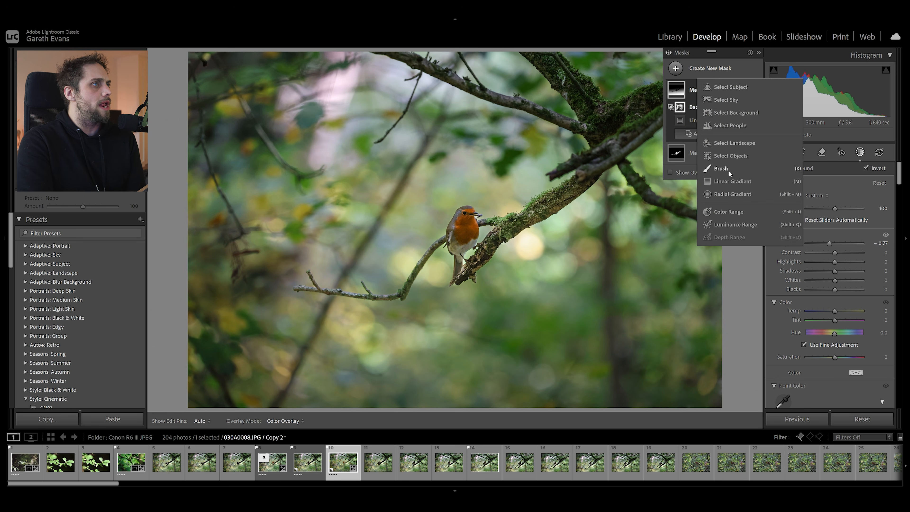
left_click(731, 178)
left_click_drag(234, 401, 558, 118)
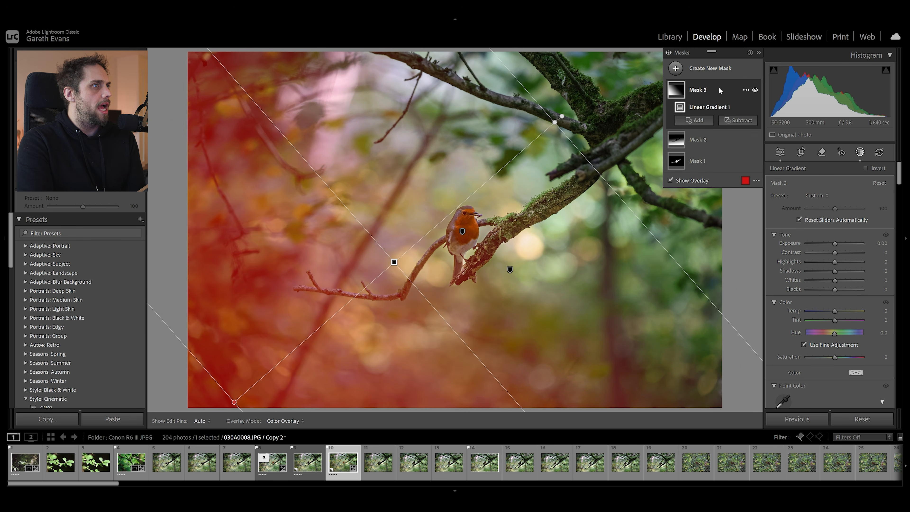
right_click(719, 88)
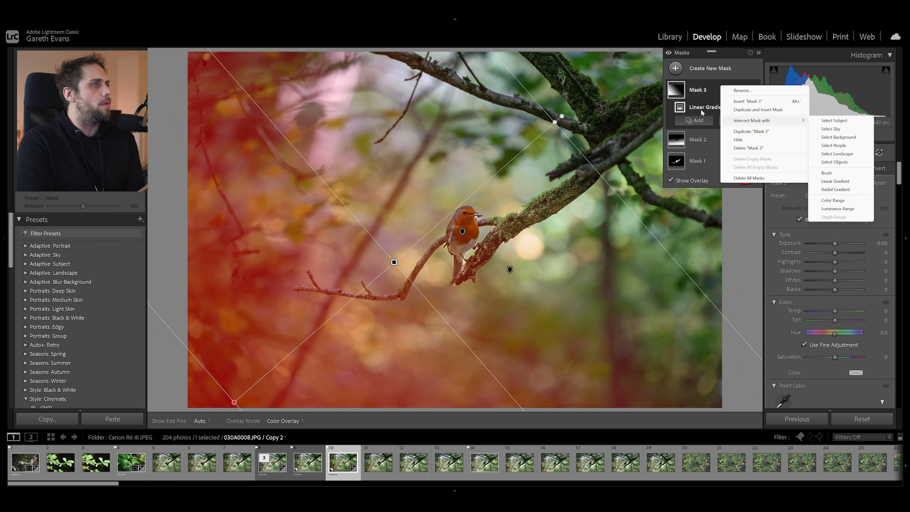
left_click(714, 93)
left_click_drag(394, 262, 360, 301)
left_click_drag(834, 243, 825, 243)
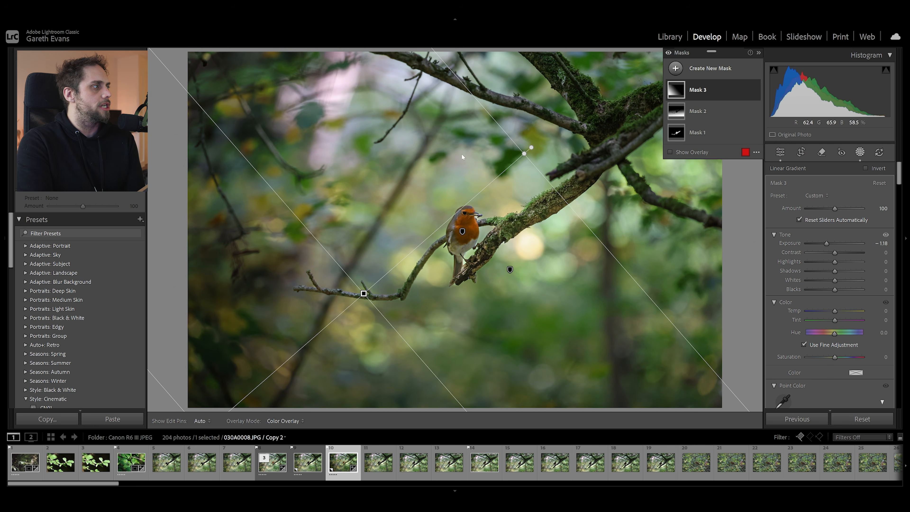
Brighten the area around the bird with a large, tilted radial gradient mask at Exposure 0.46.
left_click(704, 72)
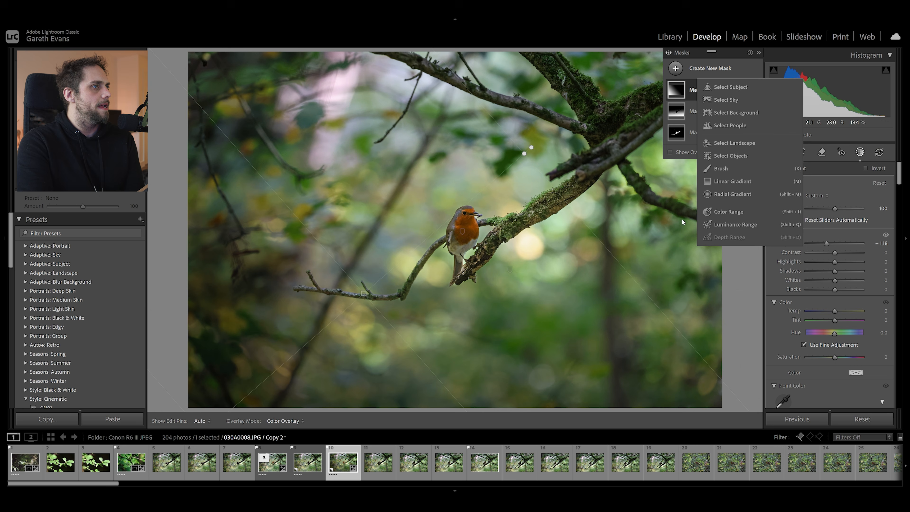
left_click(727, 194)
left_click_drag(452, 188, 552, 362)
left_click_drag(497, 260, 528, 274)
left_click_drag(542, 64, 461, 57)
left_click_drag(828, 259, 836, 254)
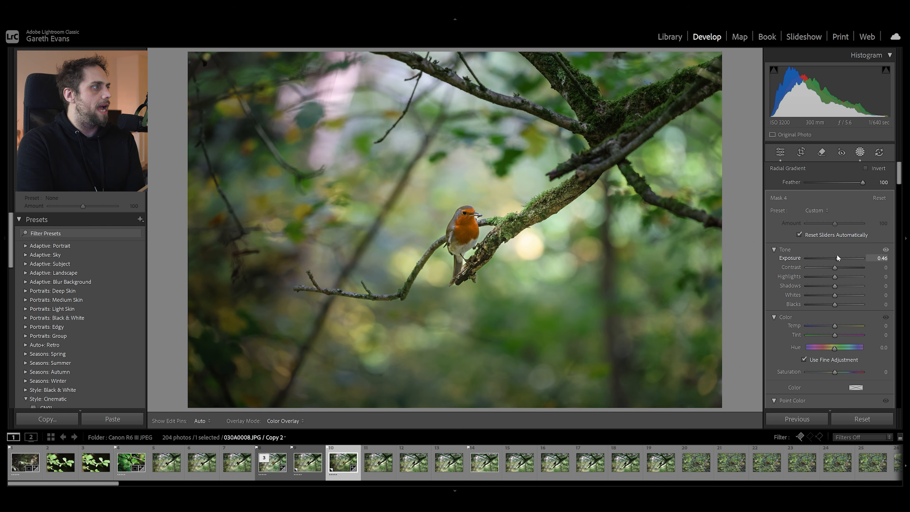
left_click_drag(584, 358, 574, 365)
Brighten the photo's upper-right area with a diagonal linear gradient from that corner, set to Exposure 0.29.
mouse_move(757, 94)
left_click(715, 68)
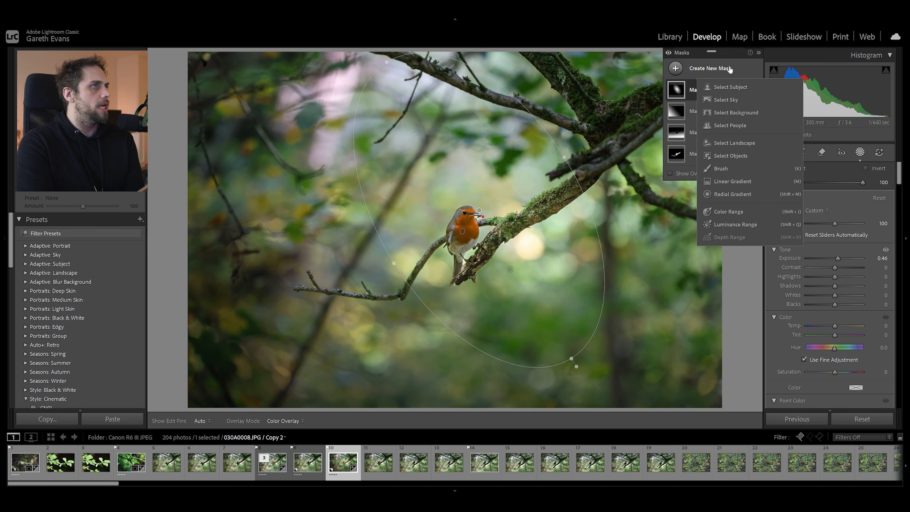
left_click(728, 180)
left_click_drag(590, 113, 217, 405)
left_click_drag(404, 260, 483, 208)
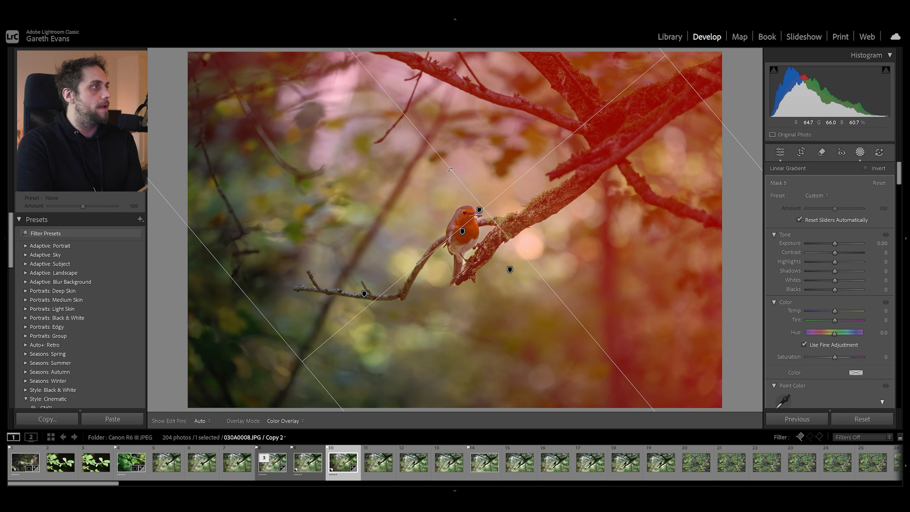
left_click_drag(835, 243, 837, 243)
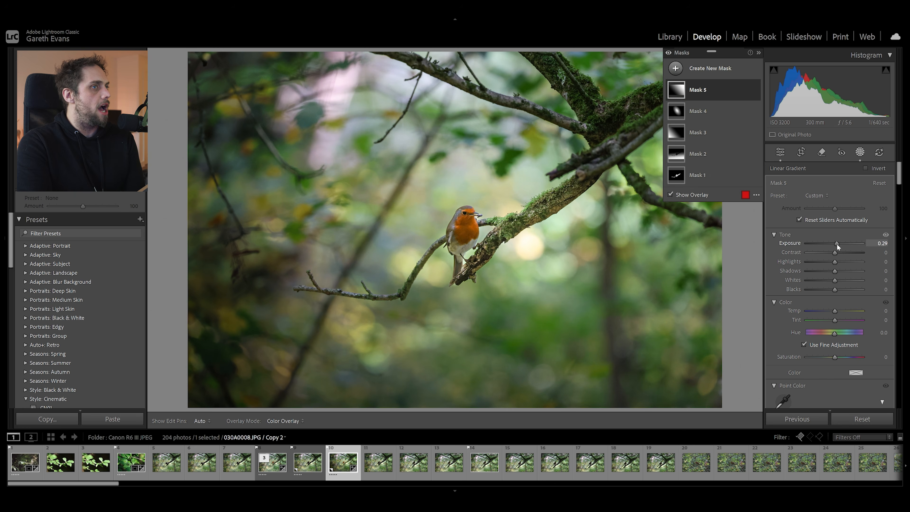
Soften and warm the upper-right gradient mask with Dehaze −6 and Temp 11.
scroll(790, 273, "down", 10)
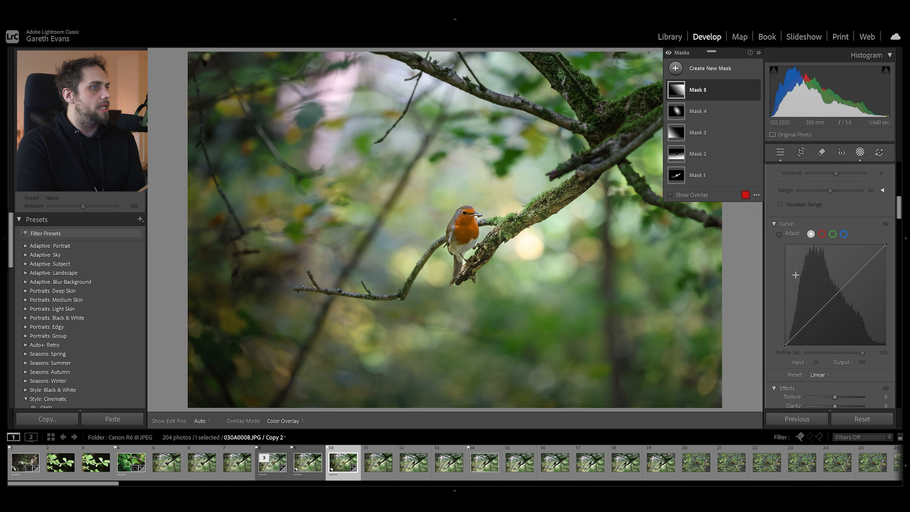
left_click(835, 340)
left_click_drag(835, 340, 833, 340)
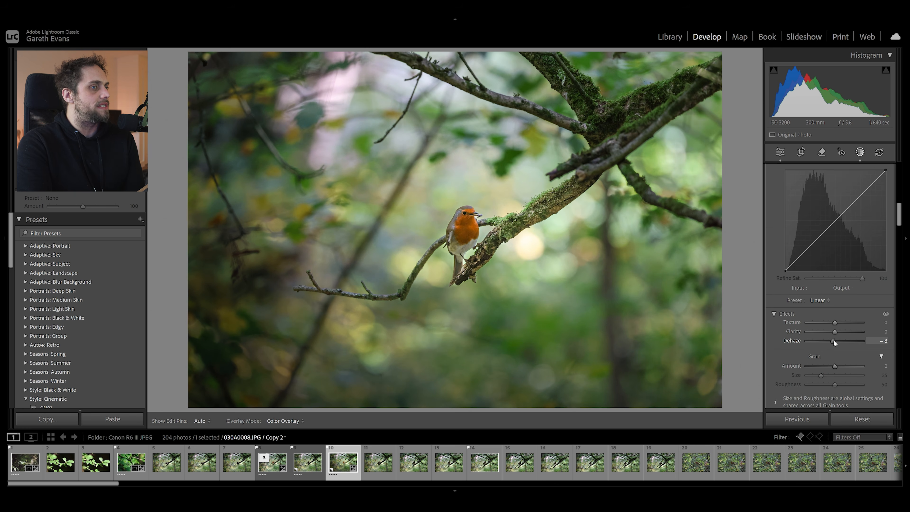
scroll(782, 349, "up", 10)
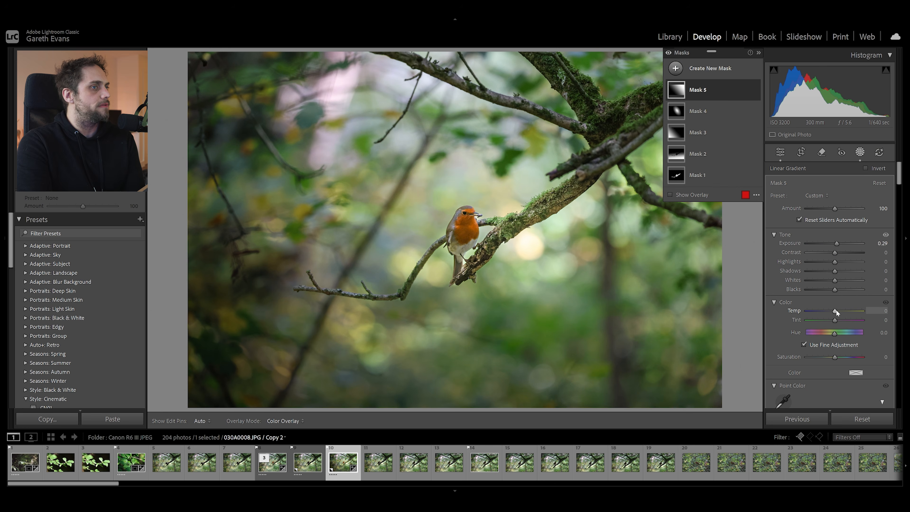
left_click_drag(836, 310, 839, 311)
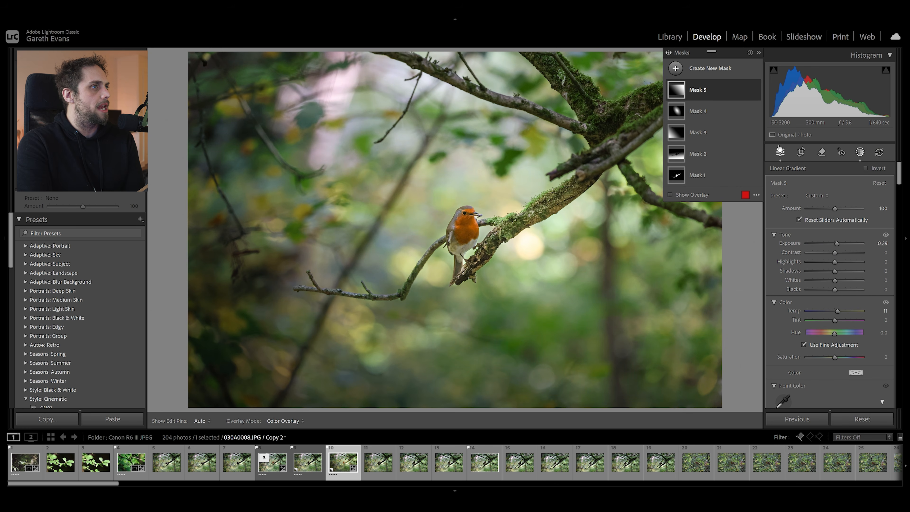
Create a diagonal linear gradient mask over the photo's lower-right area and intersect it with the detected subject.
left_click(724, 68)
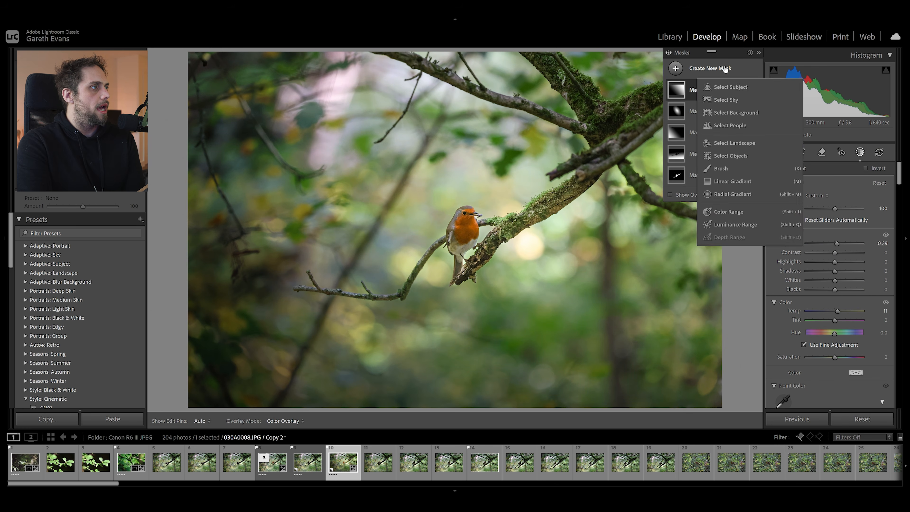
left_click(742, 183)
left_click_drag(609, 354, 463, 116)
right_click(729, 93)
mouse_move(787, 127)
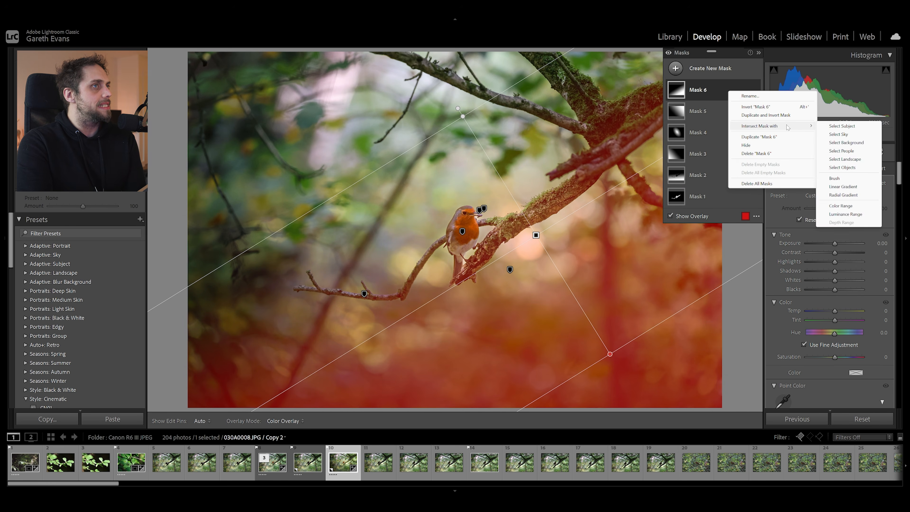
left_click(841, 126)
Narrow and reposition the intersected gradient along the underside of the bird's branch and darken it to Exposure −1.80.
left_click(536, 235)
left_click_drag(535, 234, 545, 259)
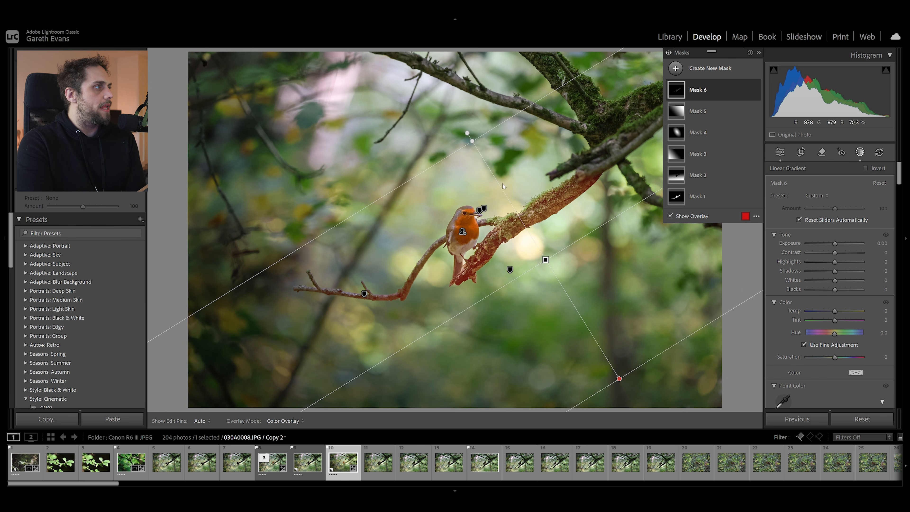
left_click_drag(472, 140, 532, 238)
left_click_drag(574, 308, 531, 248)
left_click_drag(488, 181, 500, 204)
left_click_drag(530, 250, 523, 244)
left_click_drag(834, 243, 822, 243)
left_click_drag(526, 244, 517, 248)
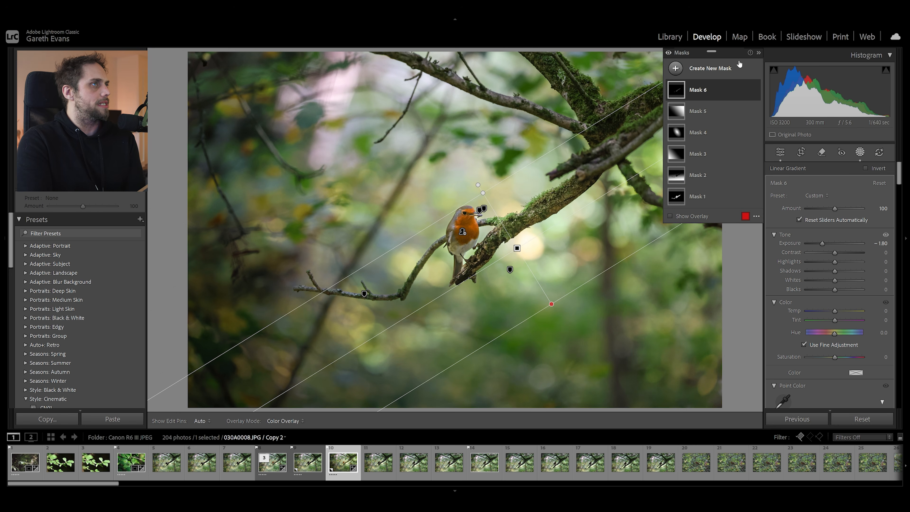
Brighten and warm the photo's upper-right area with a large, wide radial gradient mask at Exposure 0.29 and Temp 15.
left_click(726, 68)
left_click(732, 193)
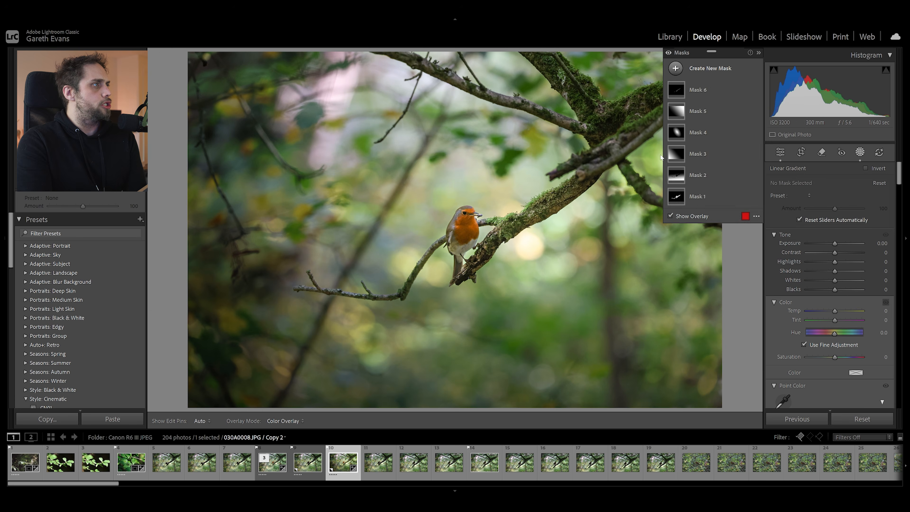
left_click_drag(538, 117, 725, 240)
left_click_drag(472, 141, 524, 132)
left_click_drag(834, 258, 837, 259)
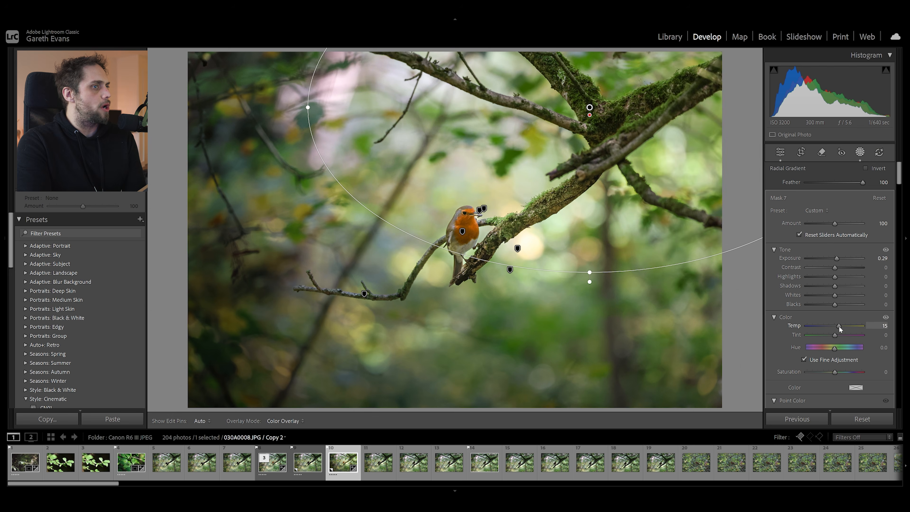
Slightly lower Dehaze in the upper-right radial mask, and compare the edited photo with its original version.
scroll(773, 357, "down", 6)
scroll(776, 339, "down", 3)
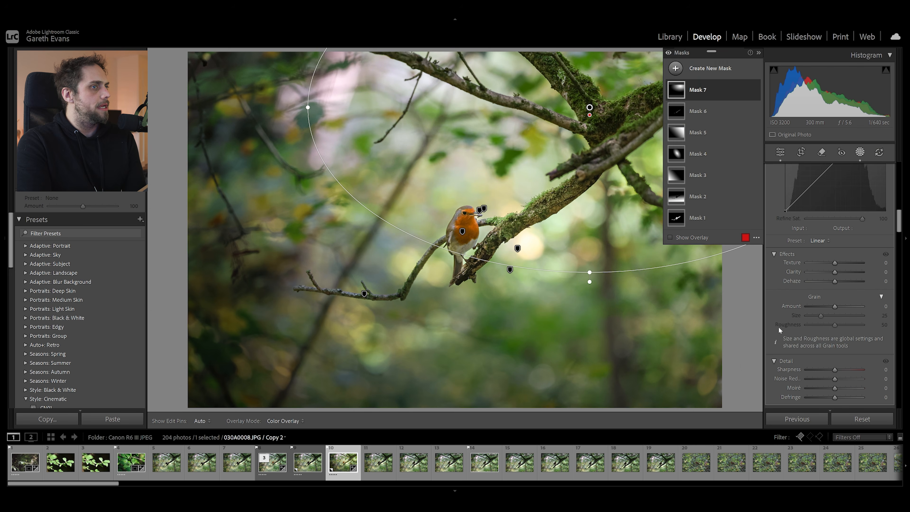
left_click_drag(834, 282, 831, 283)
left_click(785, 154)
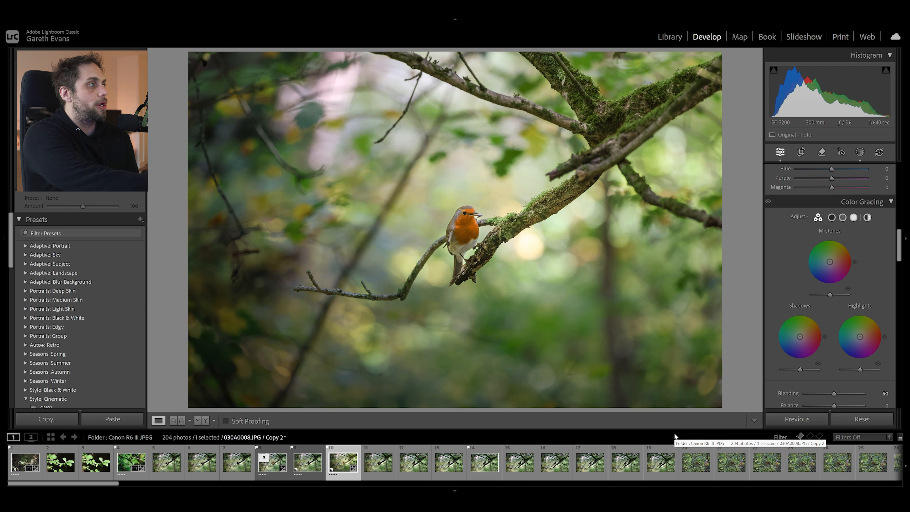
key("backslash")
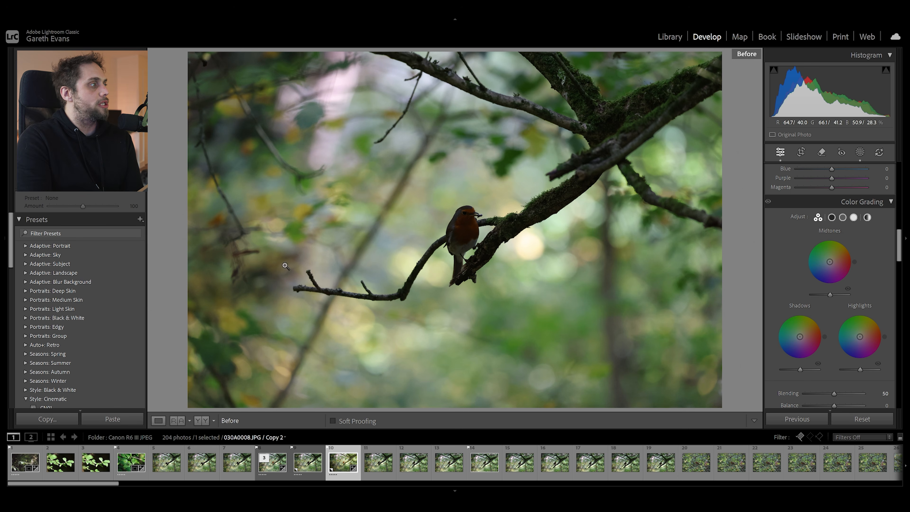
key("backslash")
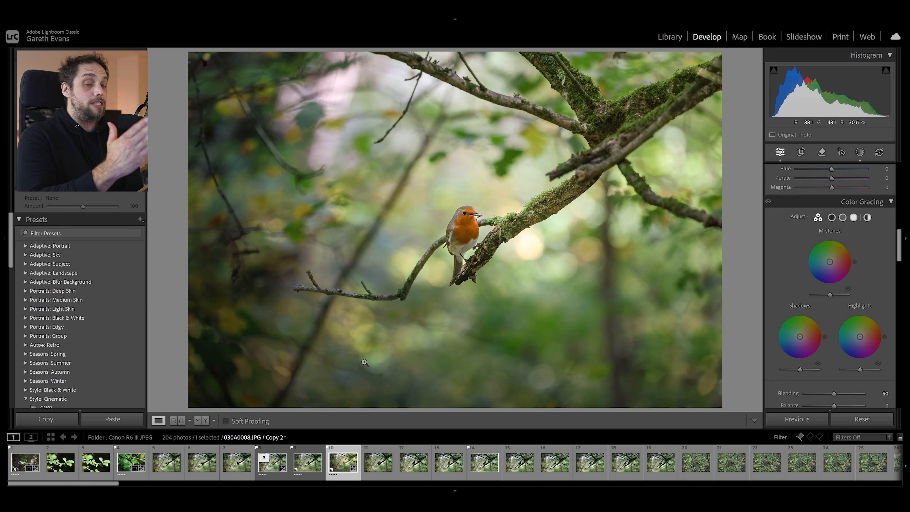
Adjust the whole photo's basic tone to Exposure −0.17, Contrast +25, Highlights −39 and Clarity +11.
scroll(794, 252, "up", 10)
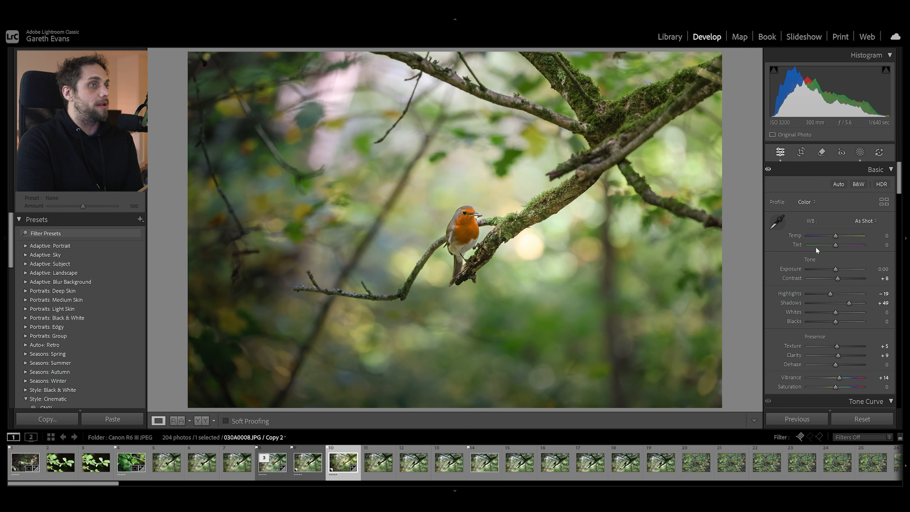
mouse_move(836, 270)
left_mouse_down()
mouse_move(825, 293)
mouse_move(834, 270)
left_mouse_up()
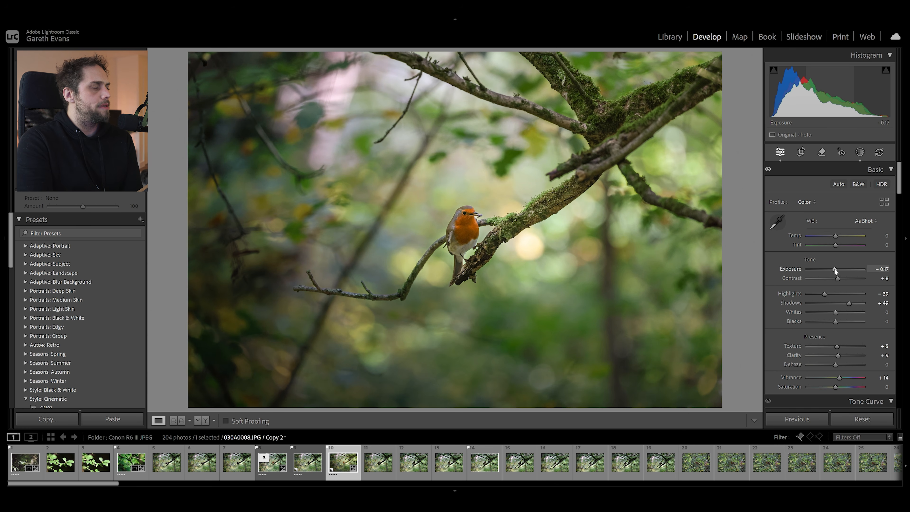
left_click_drag(837, 279, 842, 278)
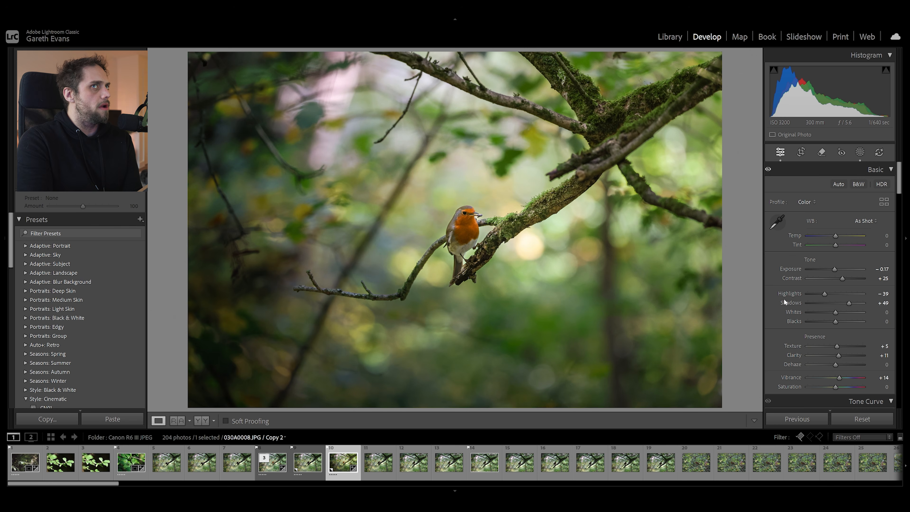
Shift the photo's color hues in the Color Mixer to Orange −10, Yellow −21 and Green +8.
scroll(782, 302, "down", 2)
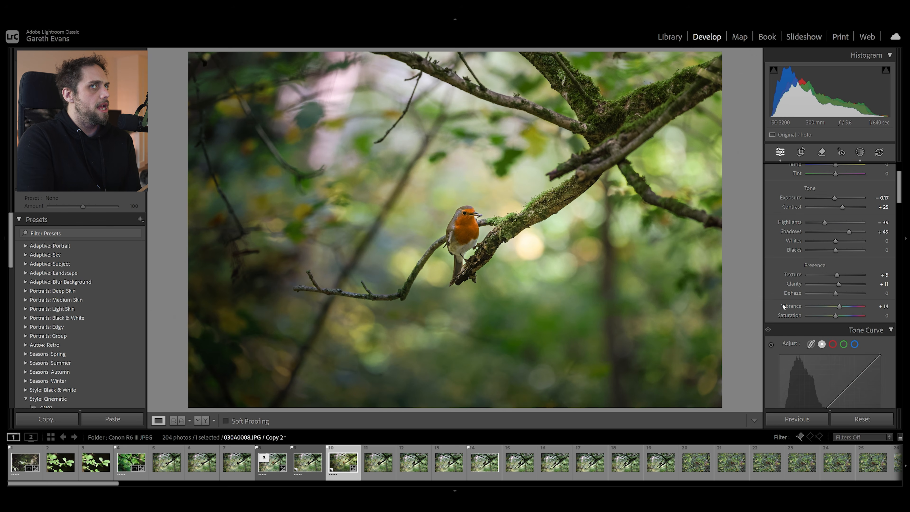
scroll(781, 301, "down", 4)
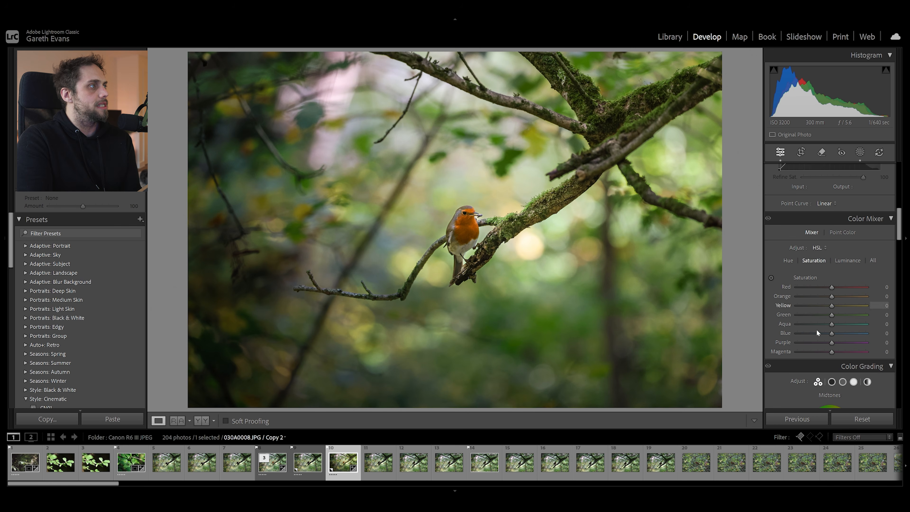
left_click(787, 260)
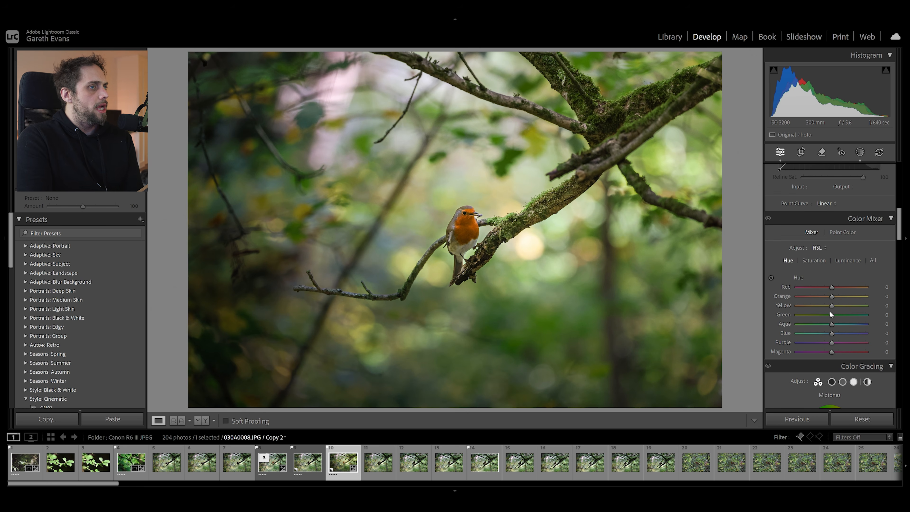
left_click_drag(831, 299, 828, 299)
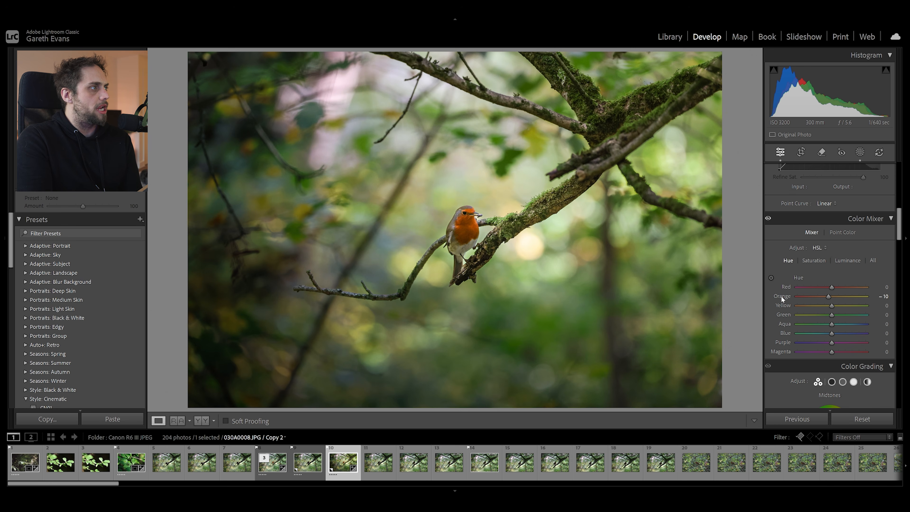
left_click_drag(832, 306, 824, 305)
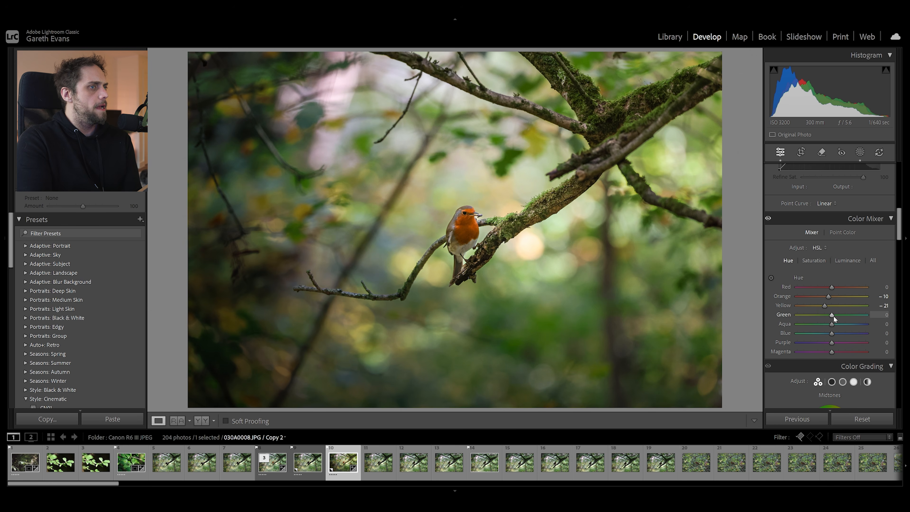
left_click_drag(825, 316, 833, 316)
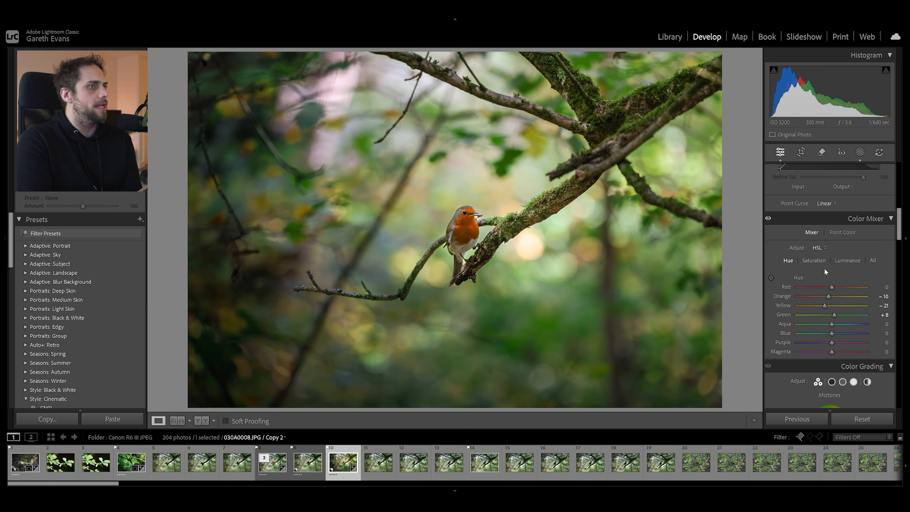
Reduce the photo's color saturation in the Color Mixer to Orange −8, Yellow −4 and Green −11.
left_click(810, 260)
left_click_drag(831, 300, 829, 300)
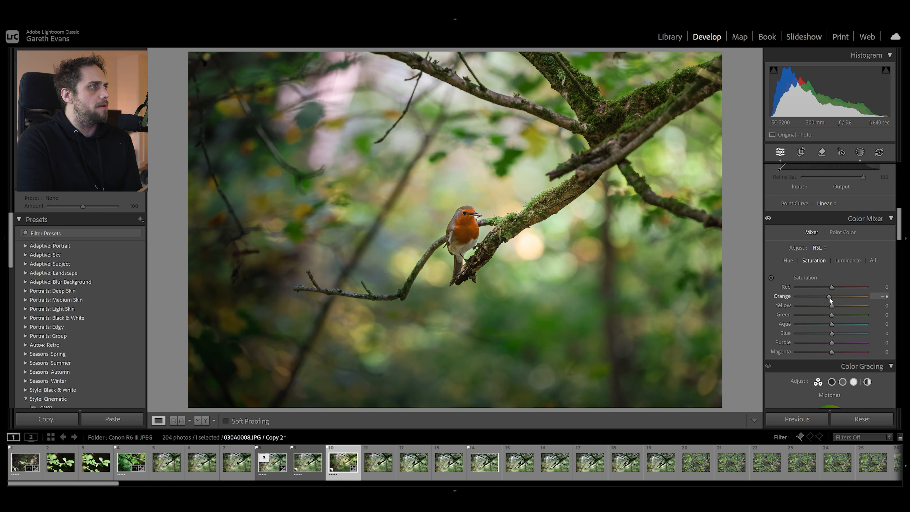
left_click_drag(829, 306, 828, 317)
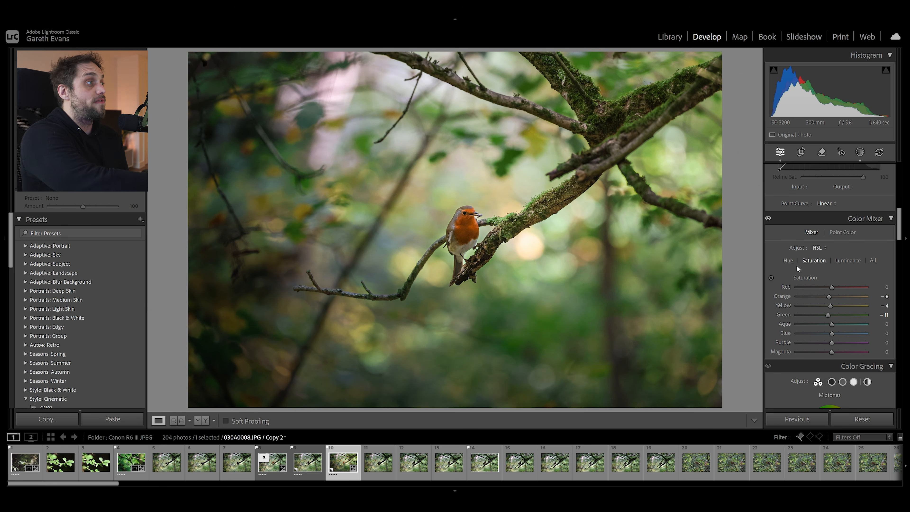
Compare the color-adjusted photo with its original version.
key("backslash")
key("backslash")
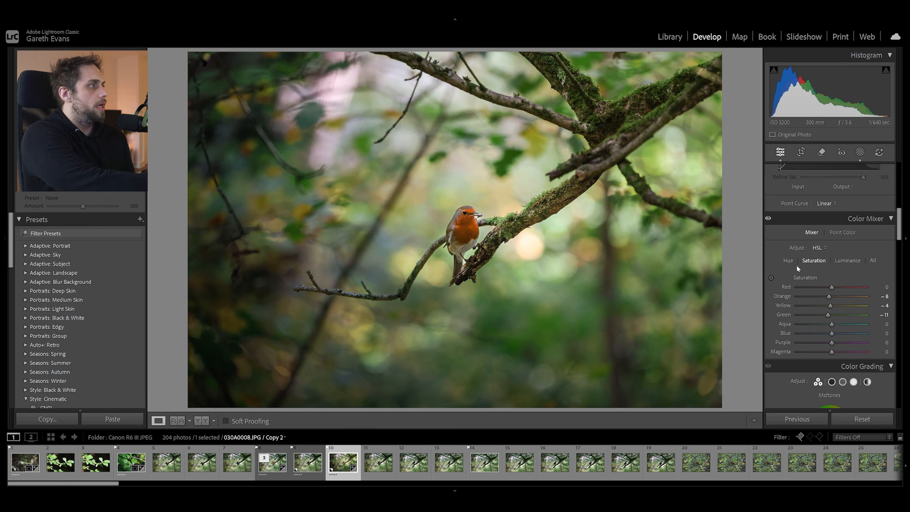
key("backslash")
key("backslash")
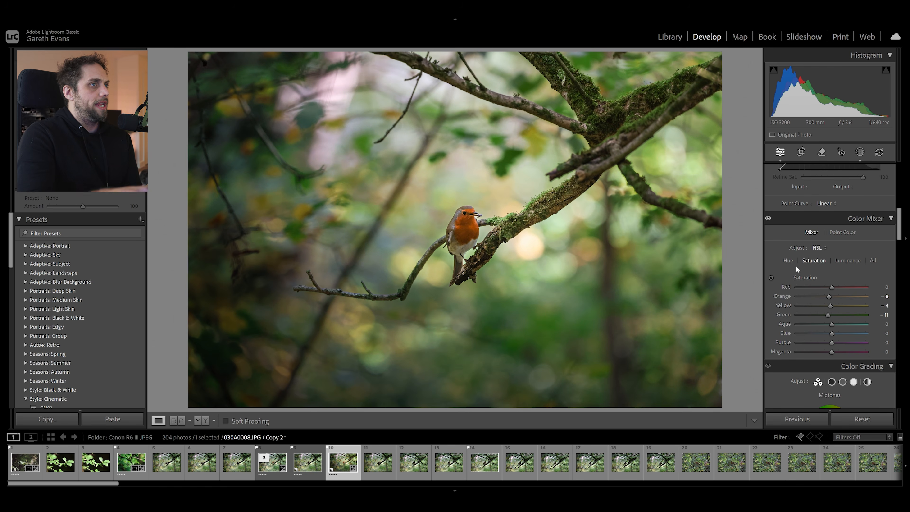
Darken the photo's surroundings with a large inverted radial gradient mask around the bird, set to Exposure −0.50.
left_click(859, 152)
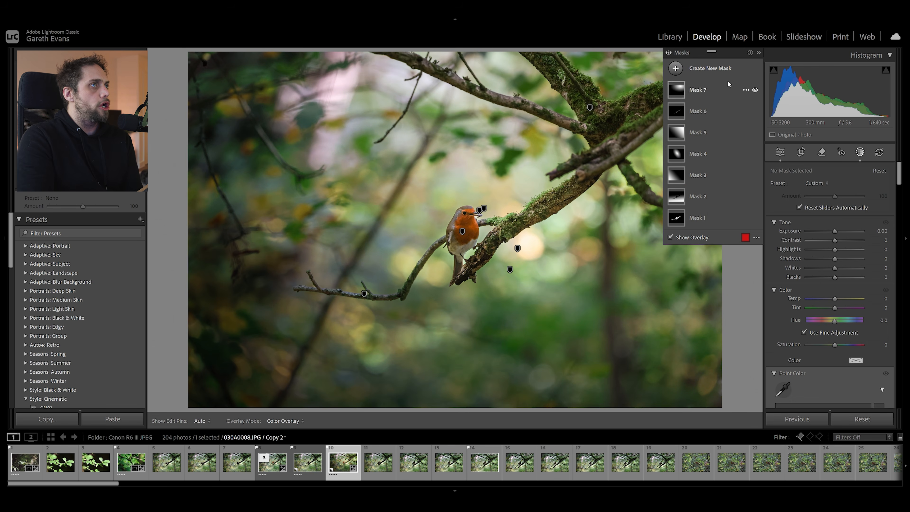
left_click(713, 68)
left_click(733, 193)
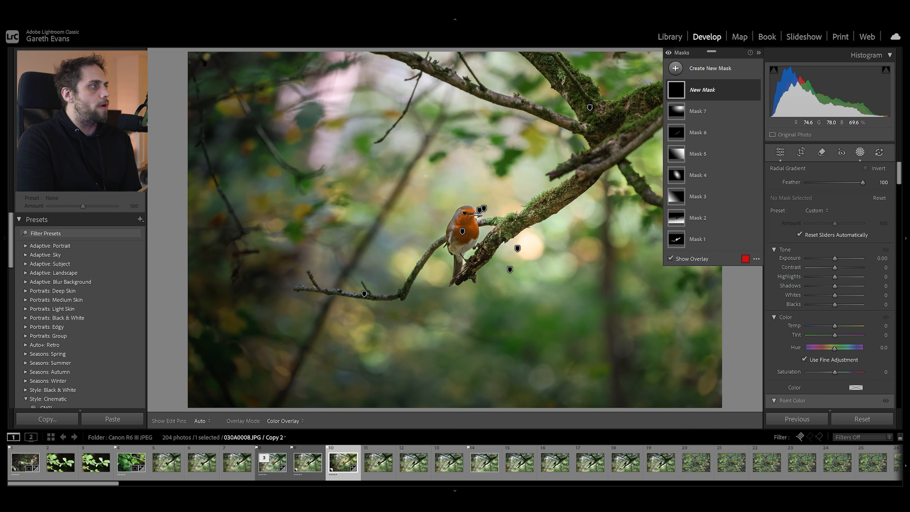
left_click_drag(426, 178, 635, 403)
left_click_drag(355, 152, 396, 198)
left_click(866, 167)
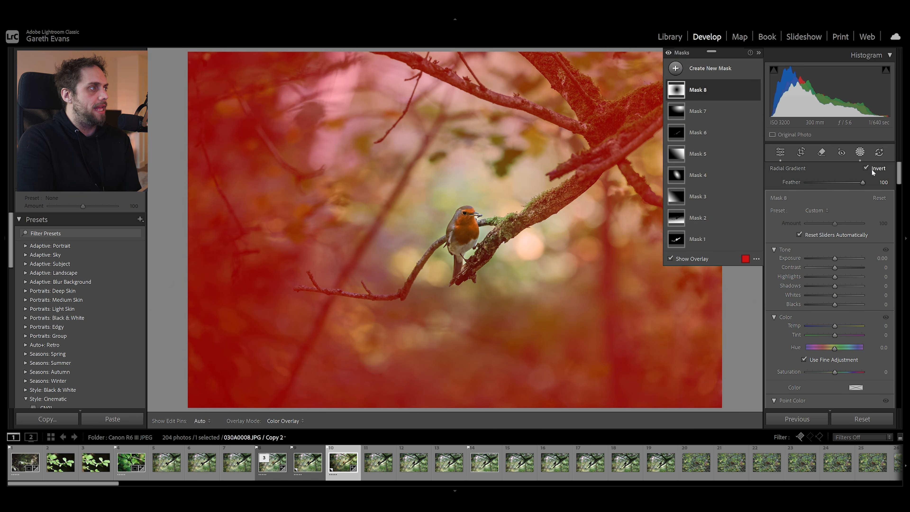
left_click_drag(835, 258, 830, 256)
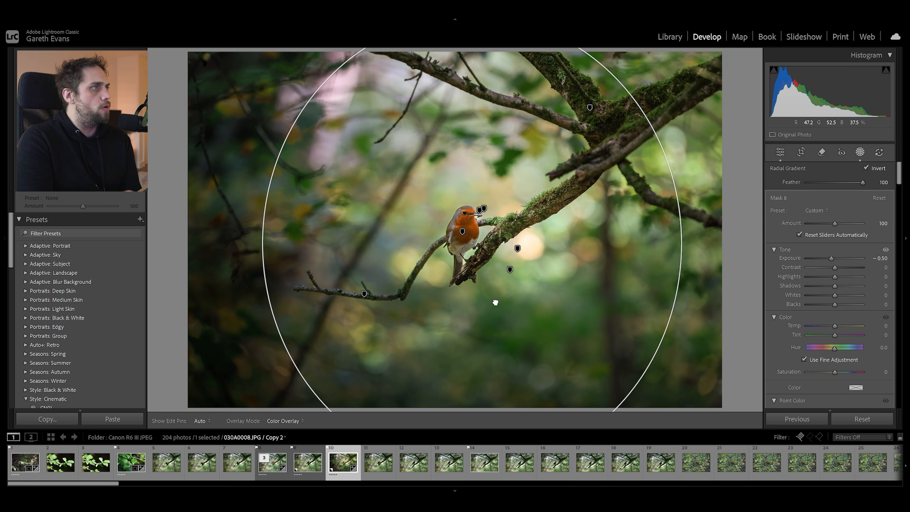
left_click(780, 152)
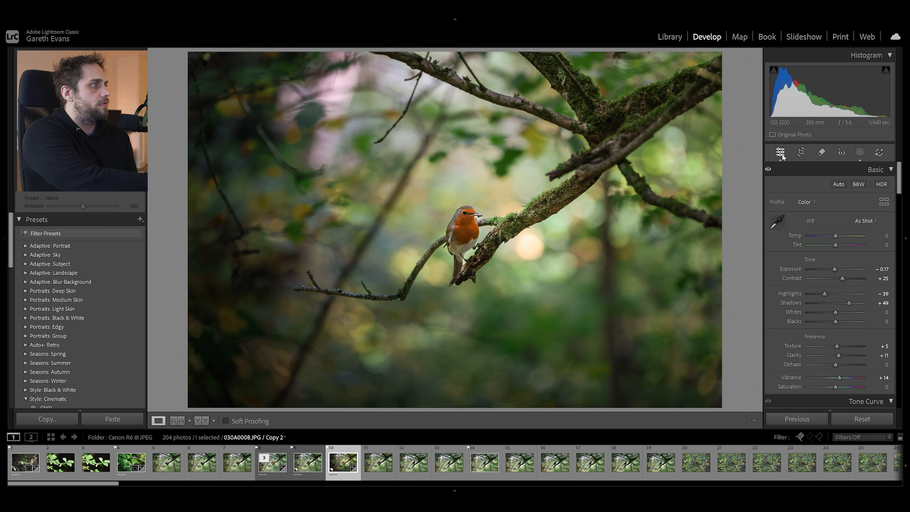
Check the finished edit of the robin against the unedited photo by switching between the before and after views.
key("backslash")
key("backslash")
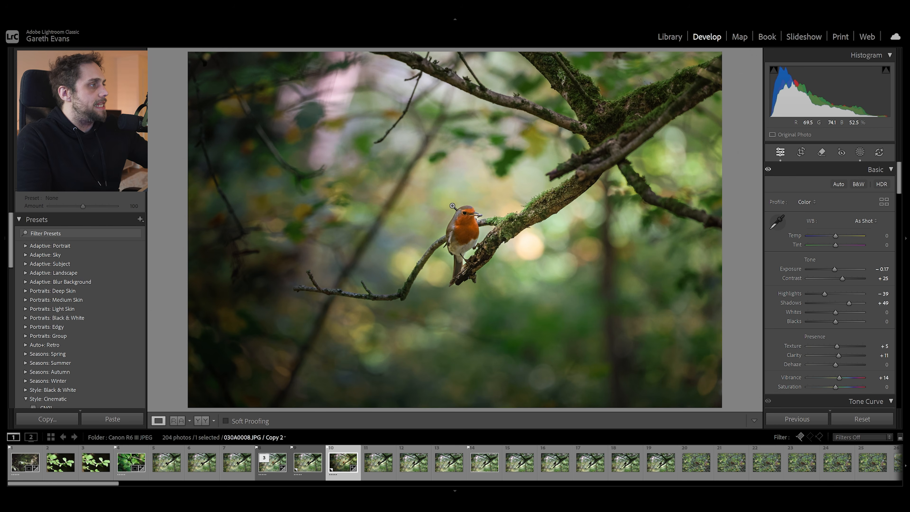
key("backslash")
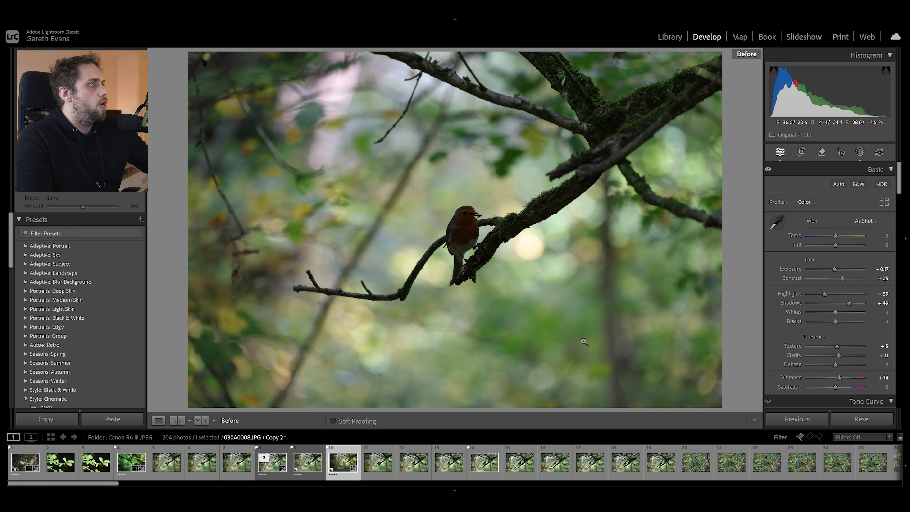
key("backslash")
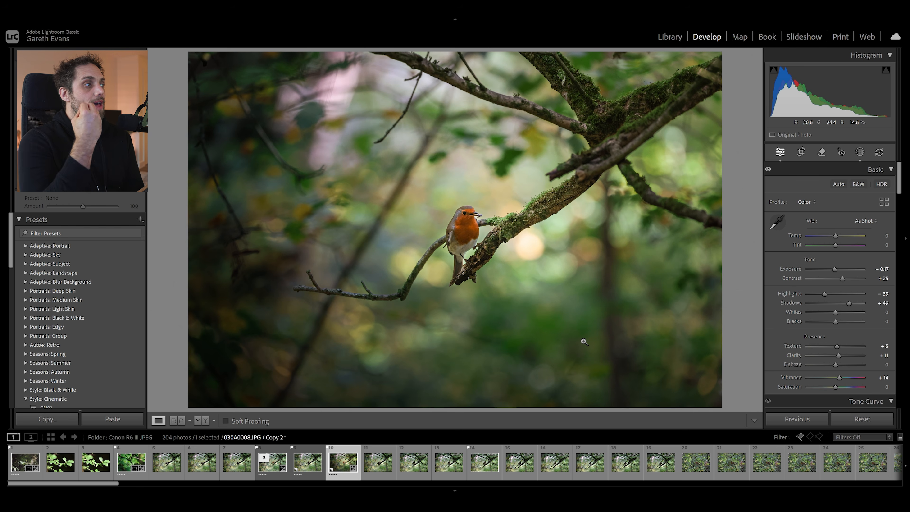
key("backslash")
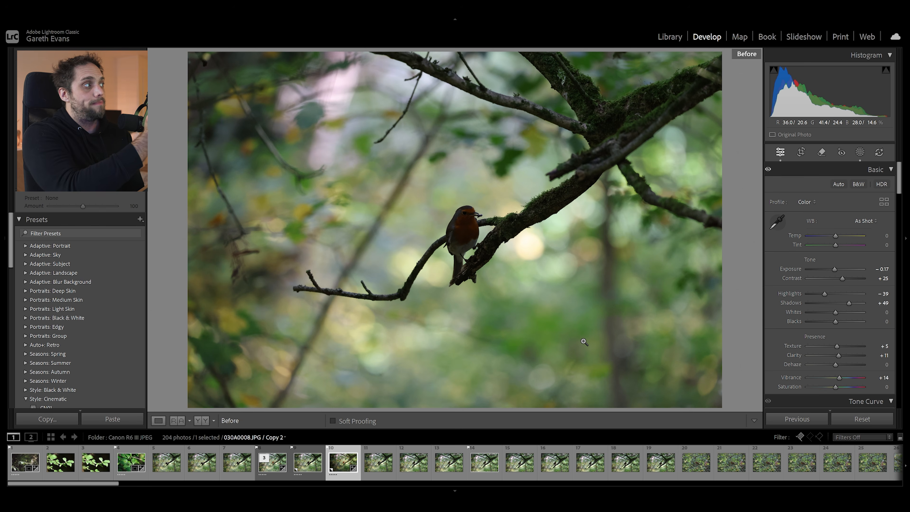
key("backslash")
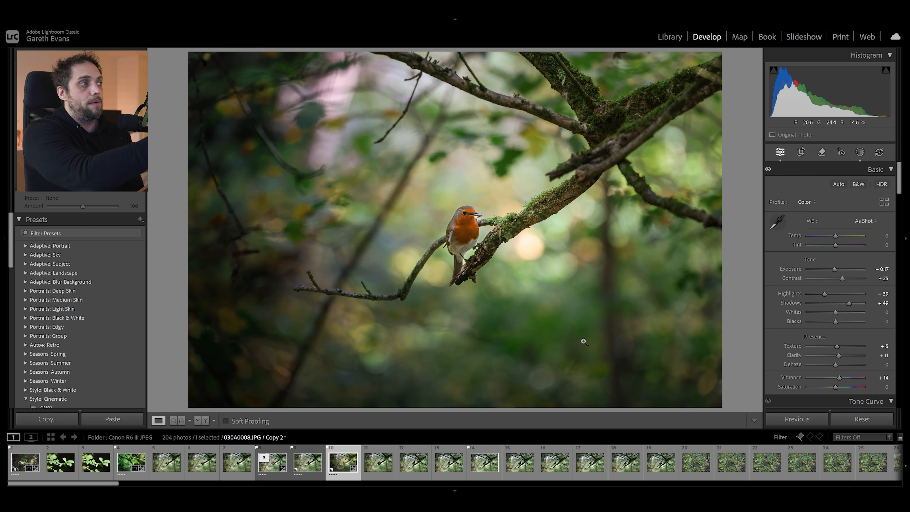